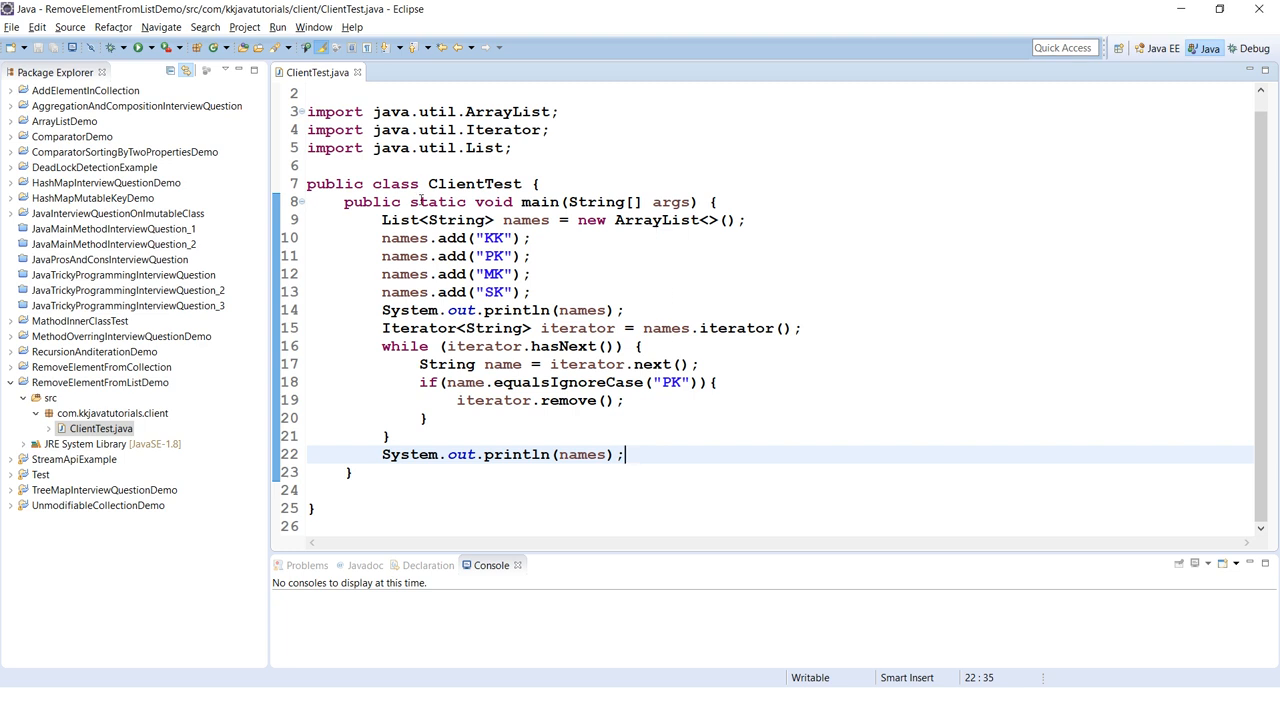
- Highlight the uses of the names list and select the add calls for review
double_click(526, 220)
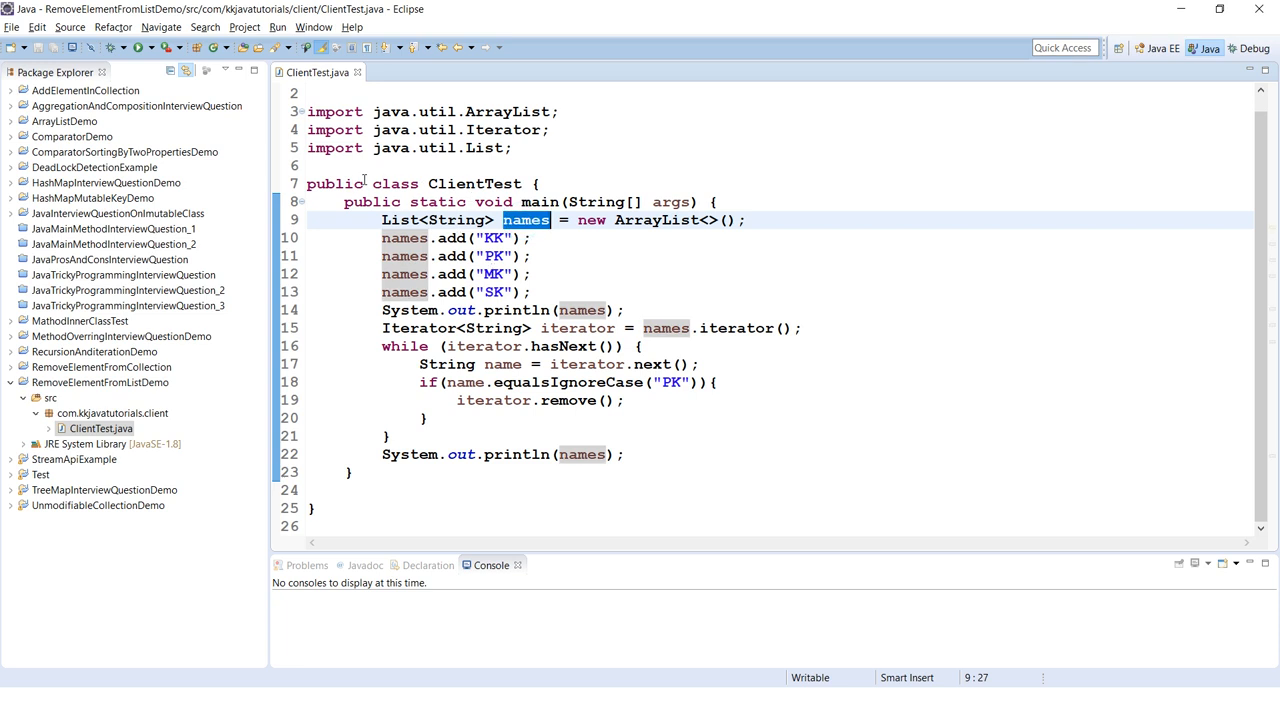
left_click(381, 238)
key("shift+Down")
key("shift+Down")
key("shift+Down")
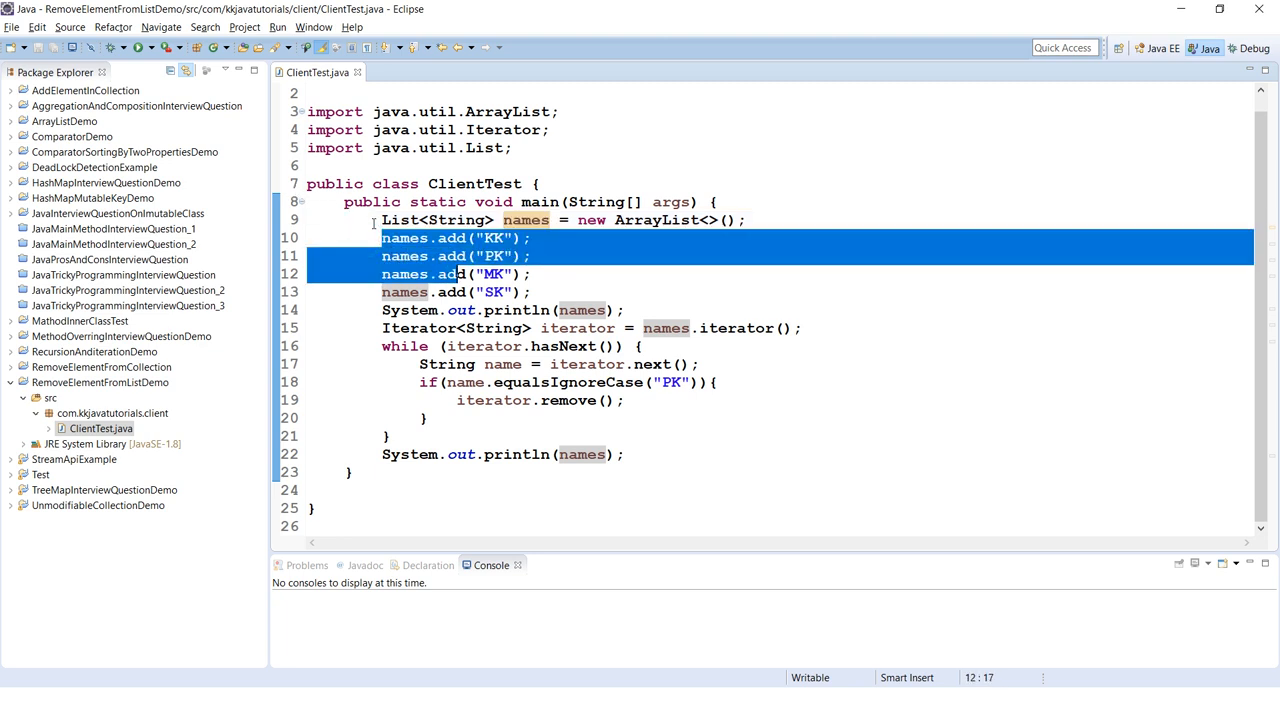
key("shift+End")
- Highlight names in the first print statement and reselect all four add calls
double_click(582, 310)
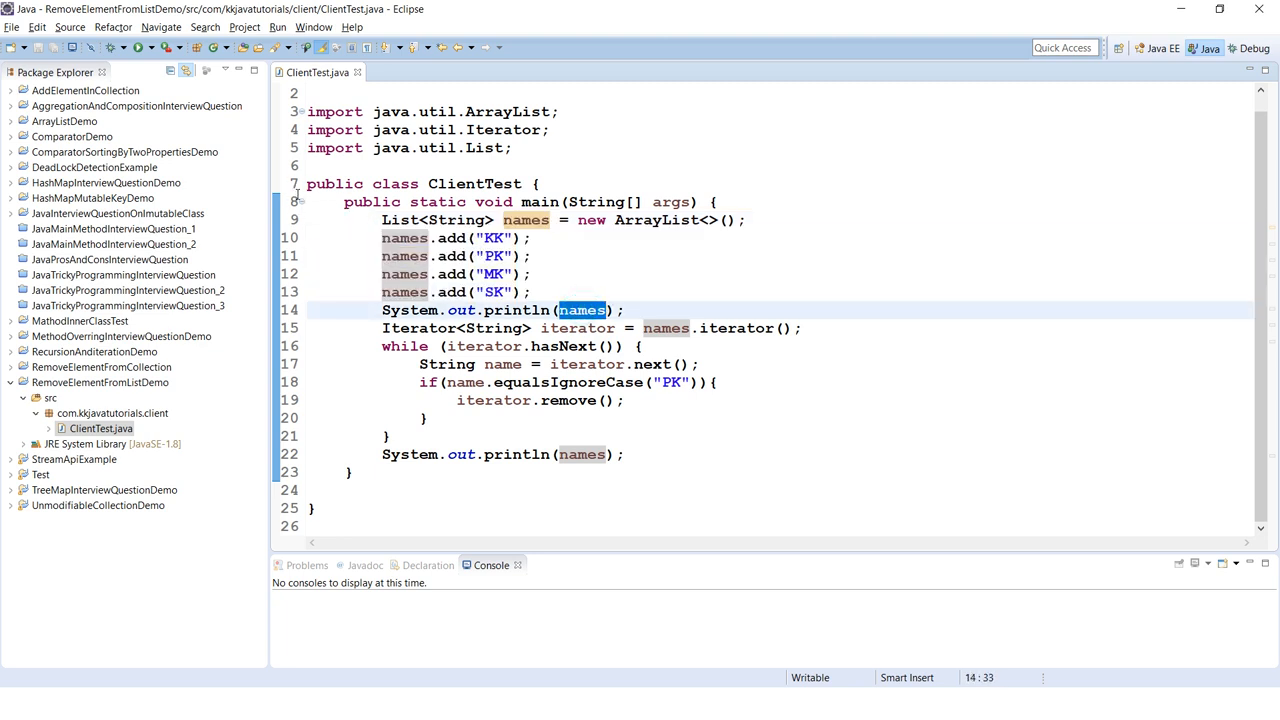
left_click(381, 238)
key("shift+Down")
key("shift+Down")
key("shift+Down")
key("shift+End")
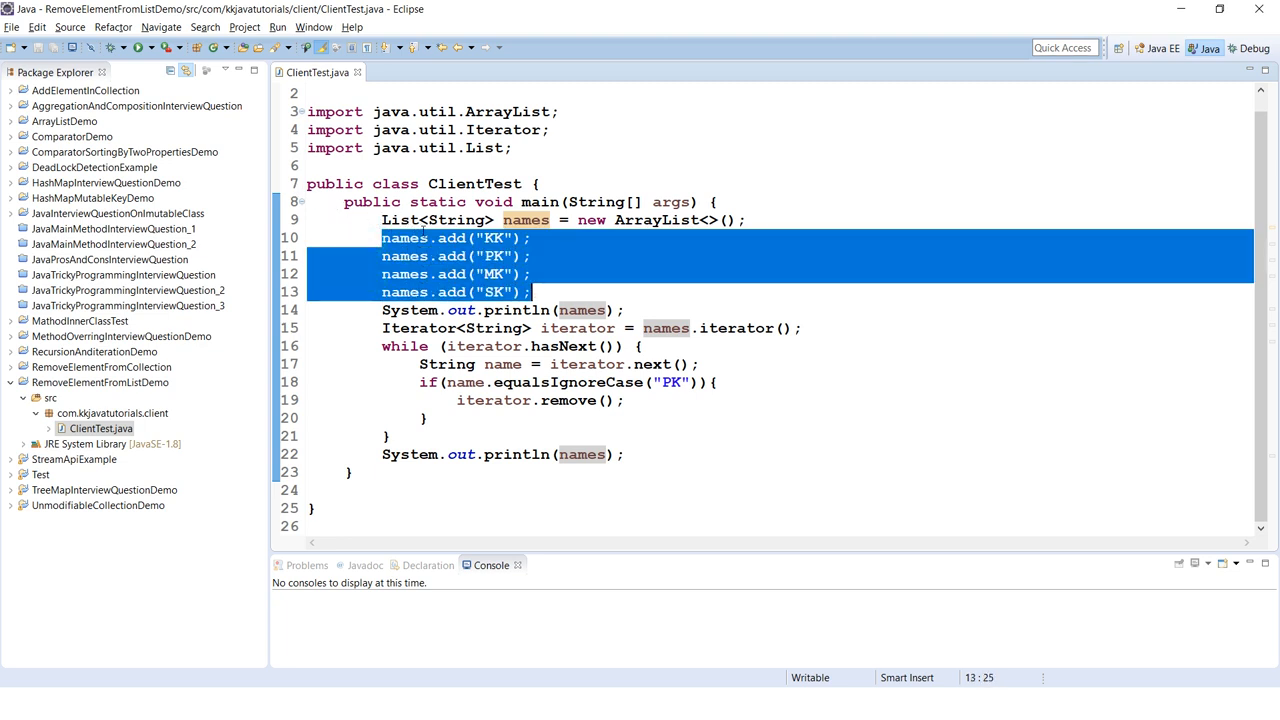
left_click(679, 303)
key("Return")
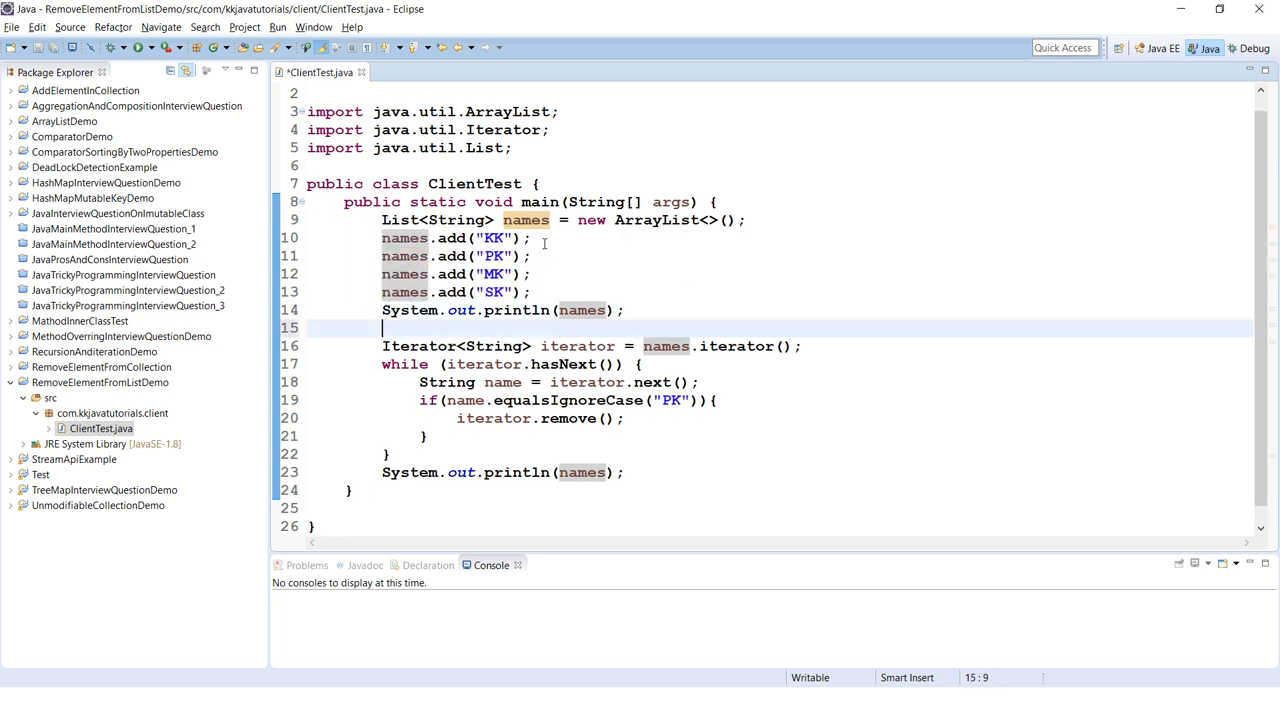
double_click(578, 346)
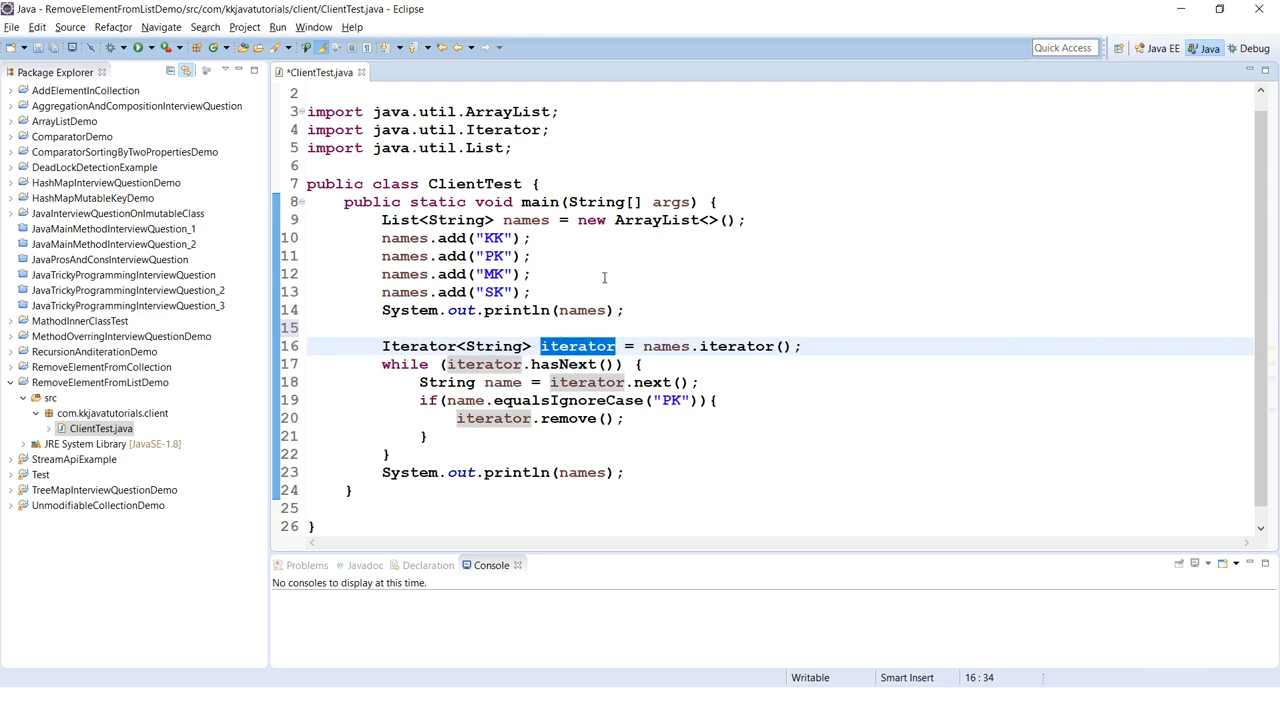
double_click(526, 220)
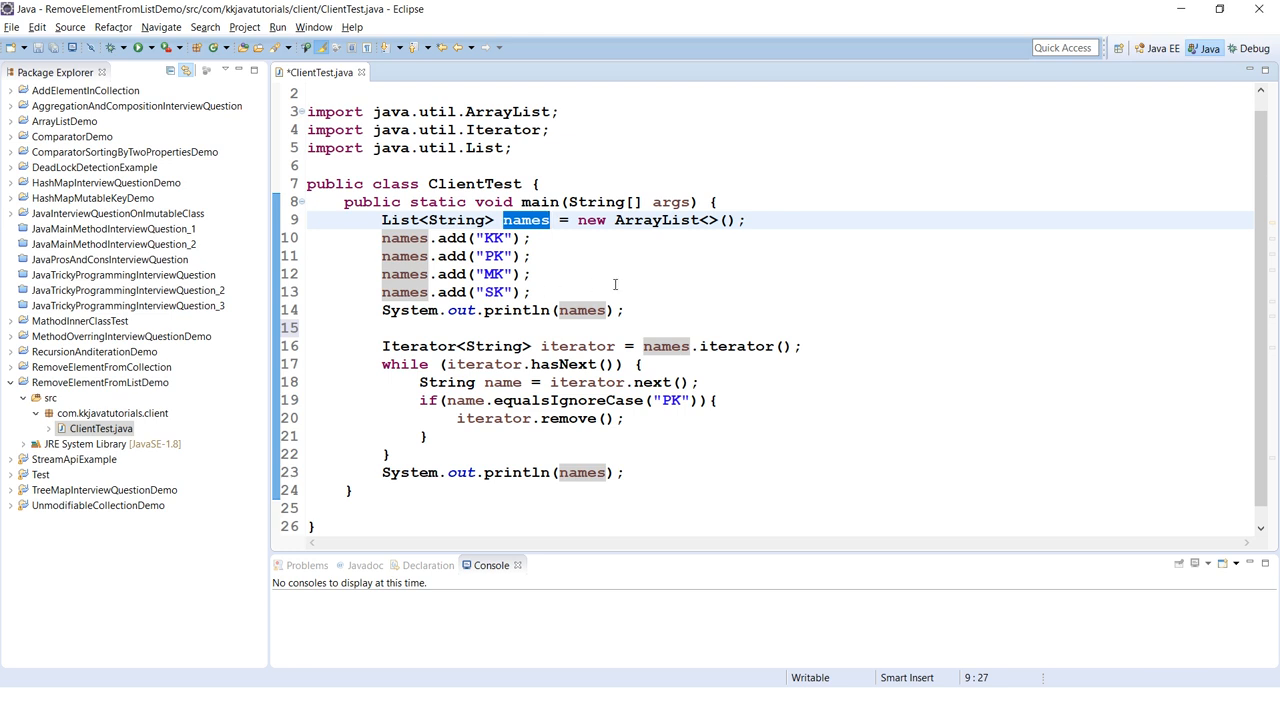
double_click(570, 346)
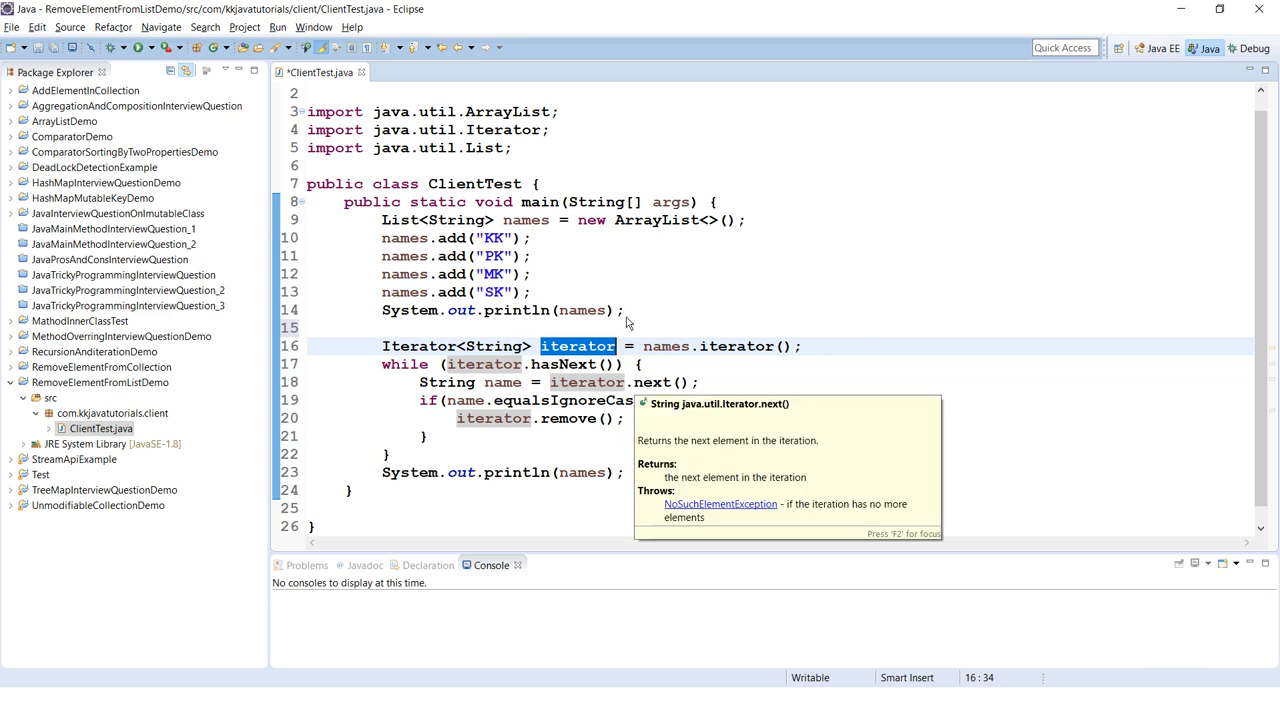
key("Down")
key("End")
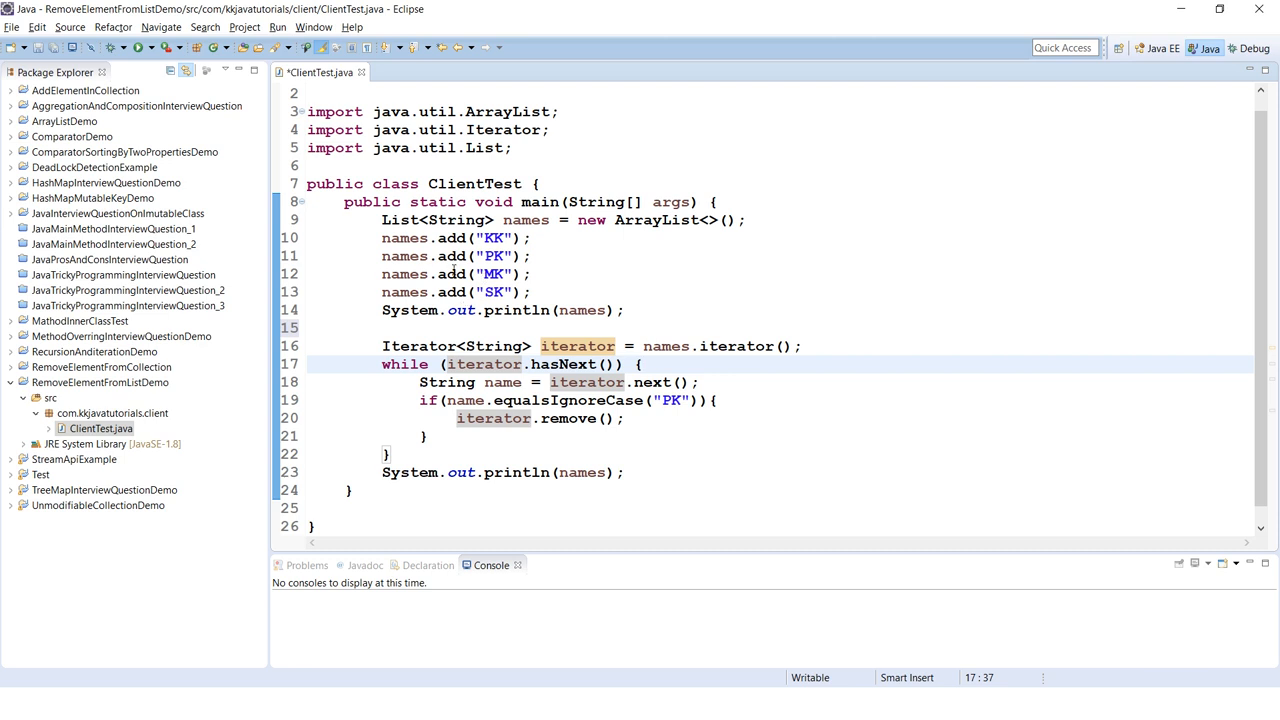
left_click(522, 220)
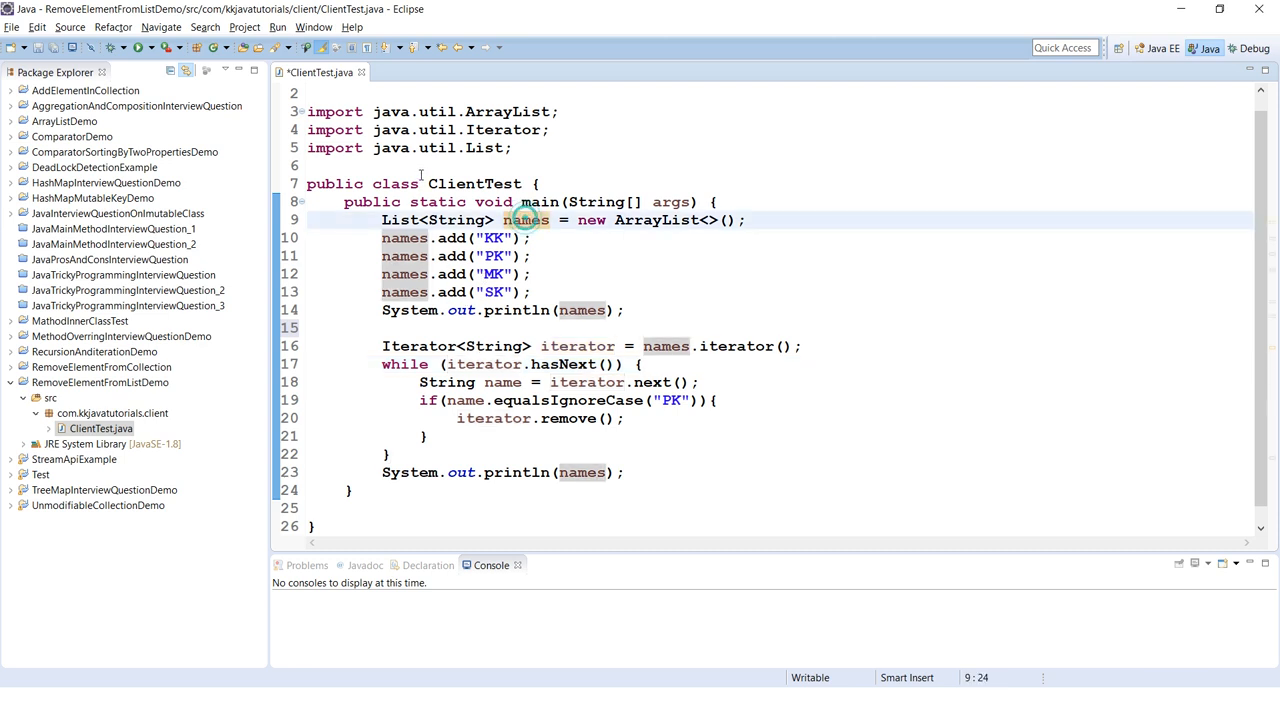
left_click(475, 364)
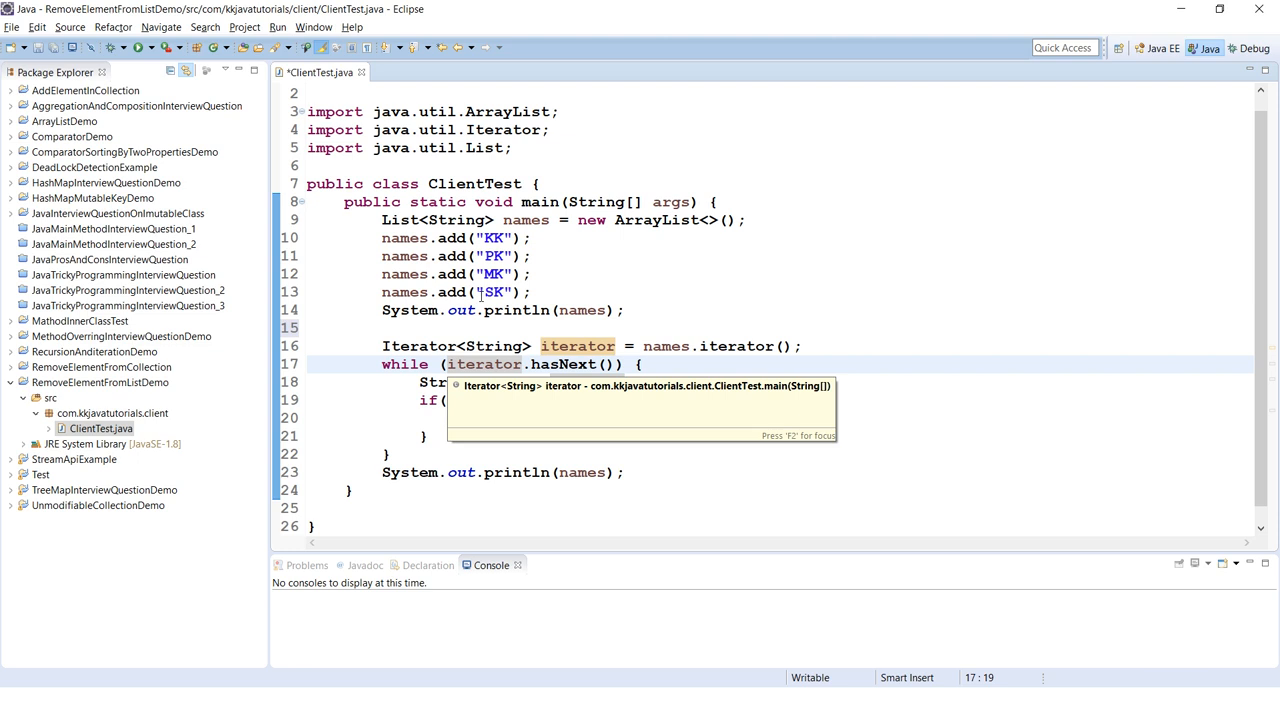
left_click(645, 364)
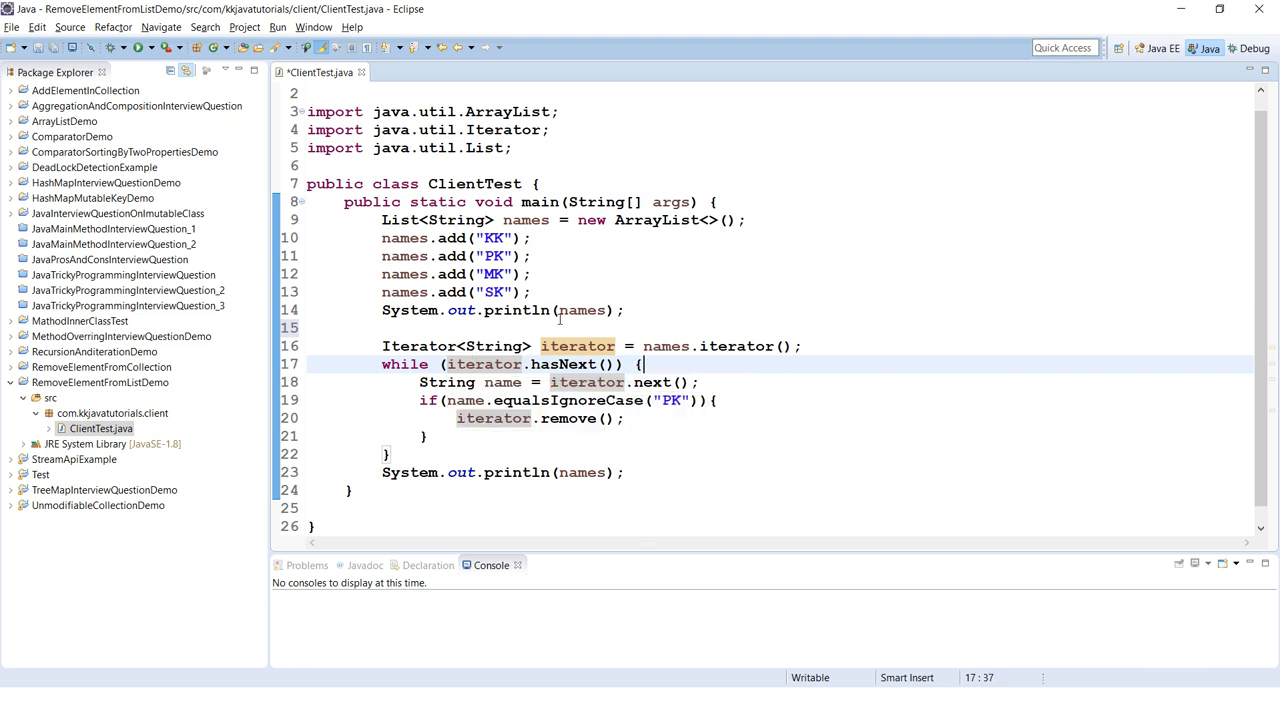
double_click(564, 364)
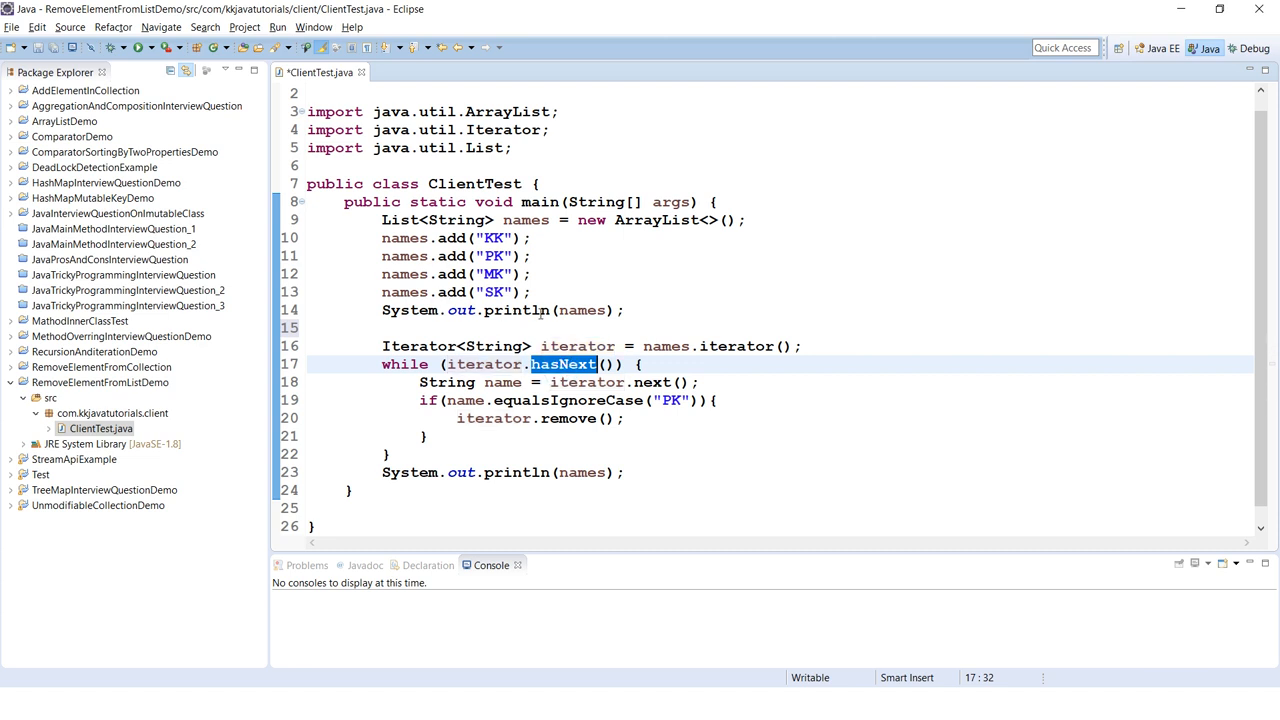
double_click(503, 382)
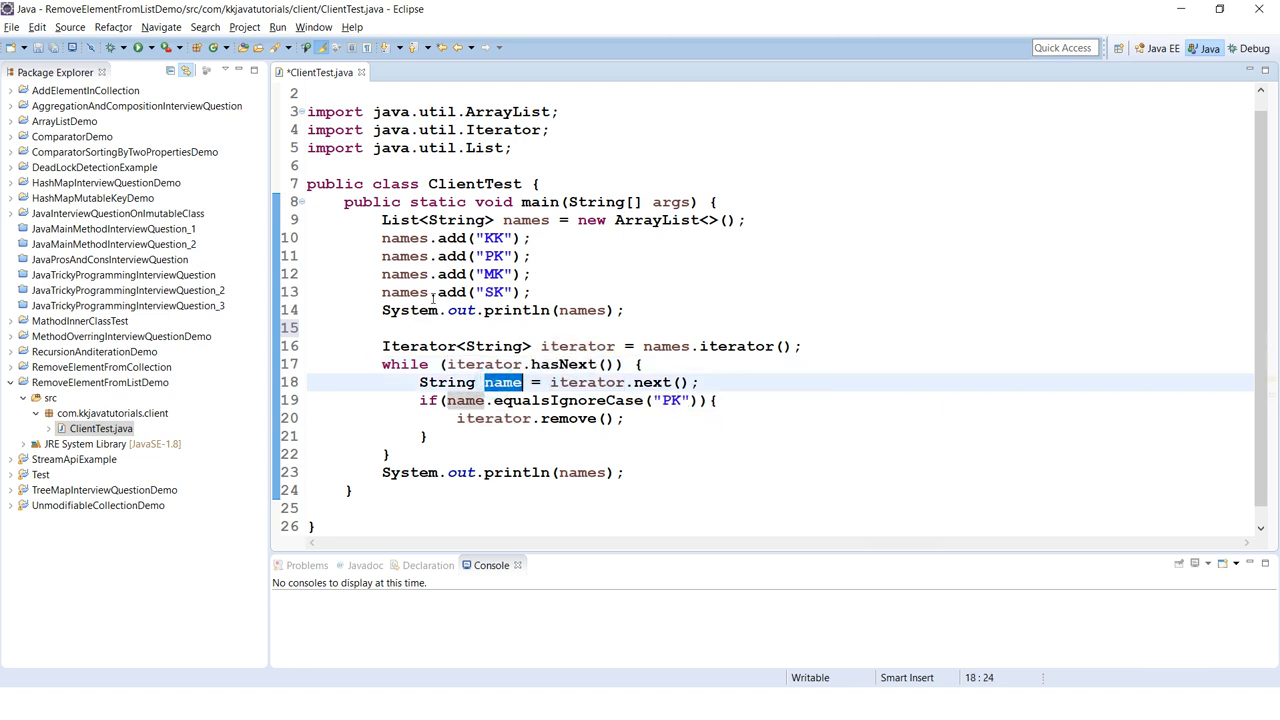
key("ctrl+k")
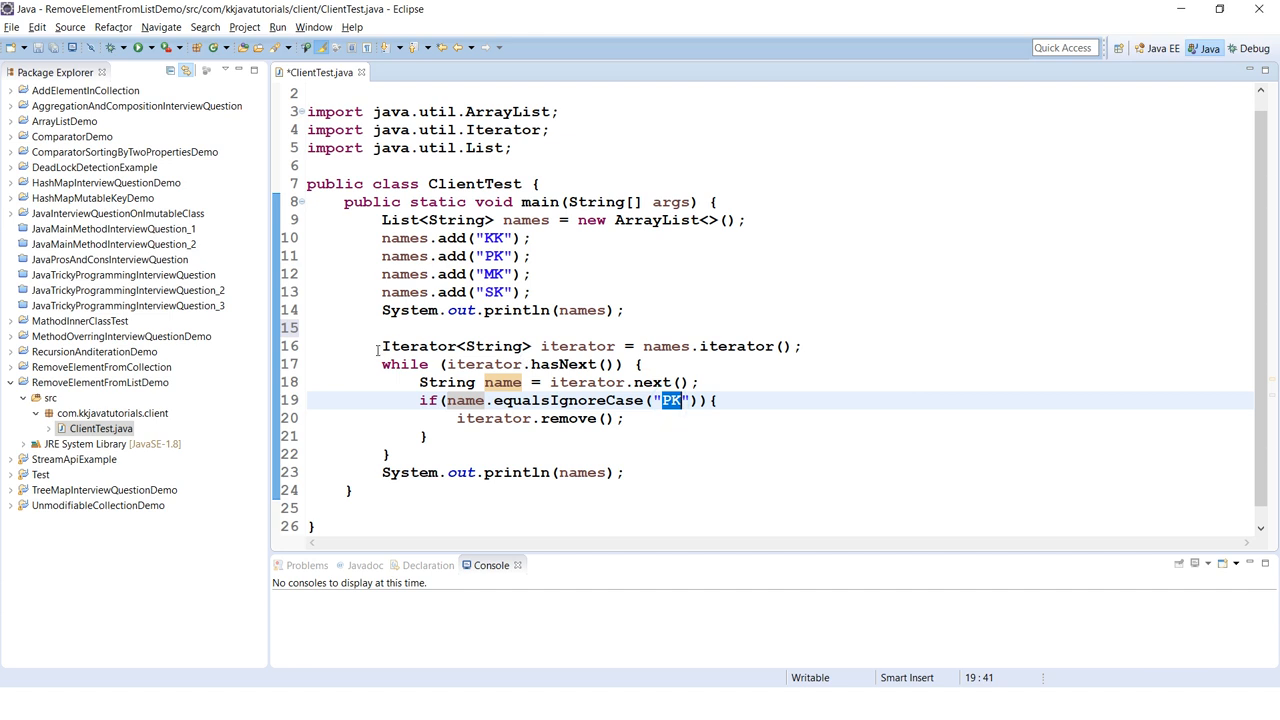
key("Down")
key("Home")
key("shift+Right")
key("shift+Right")
key("shift+Right")
key("shift+Right")
key("shift+Right")
key("shift+Right")
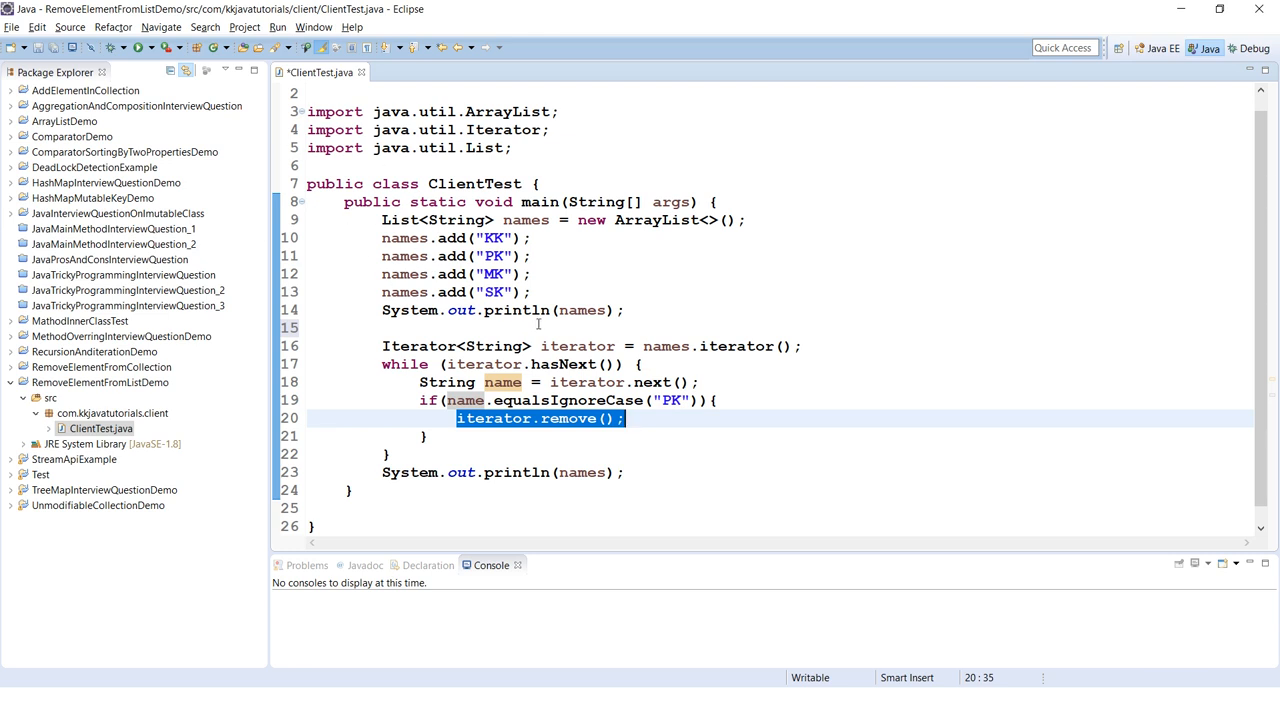
key("Up")
key("Right")
key("Right")
key("Right")
key("shift+Right")
key("shift+Right")
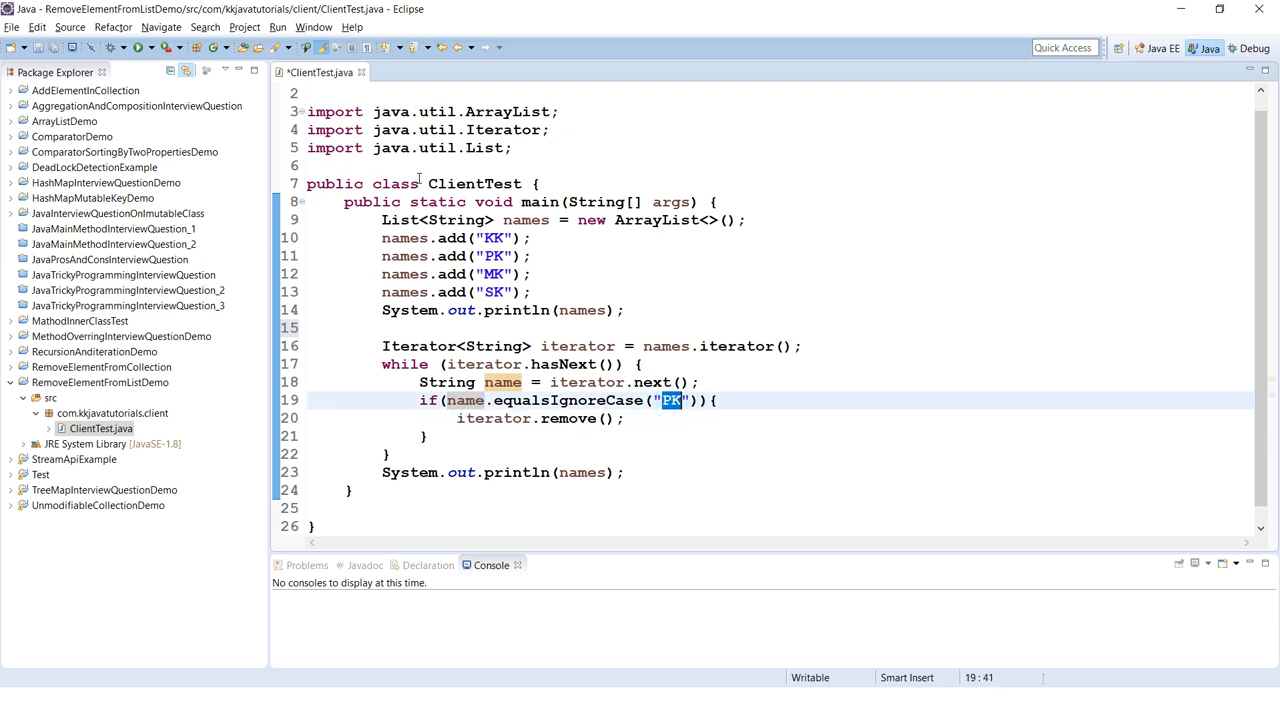
double_click(525, 220)
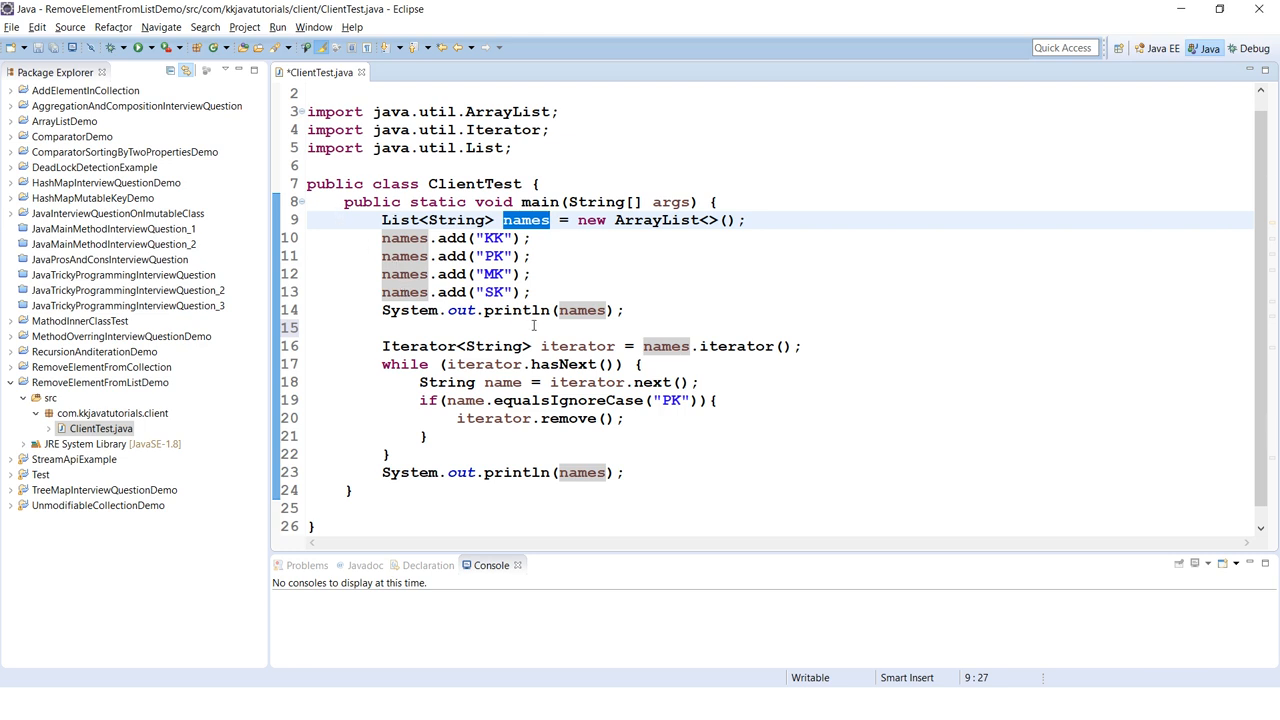
key("alt+Left")
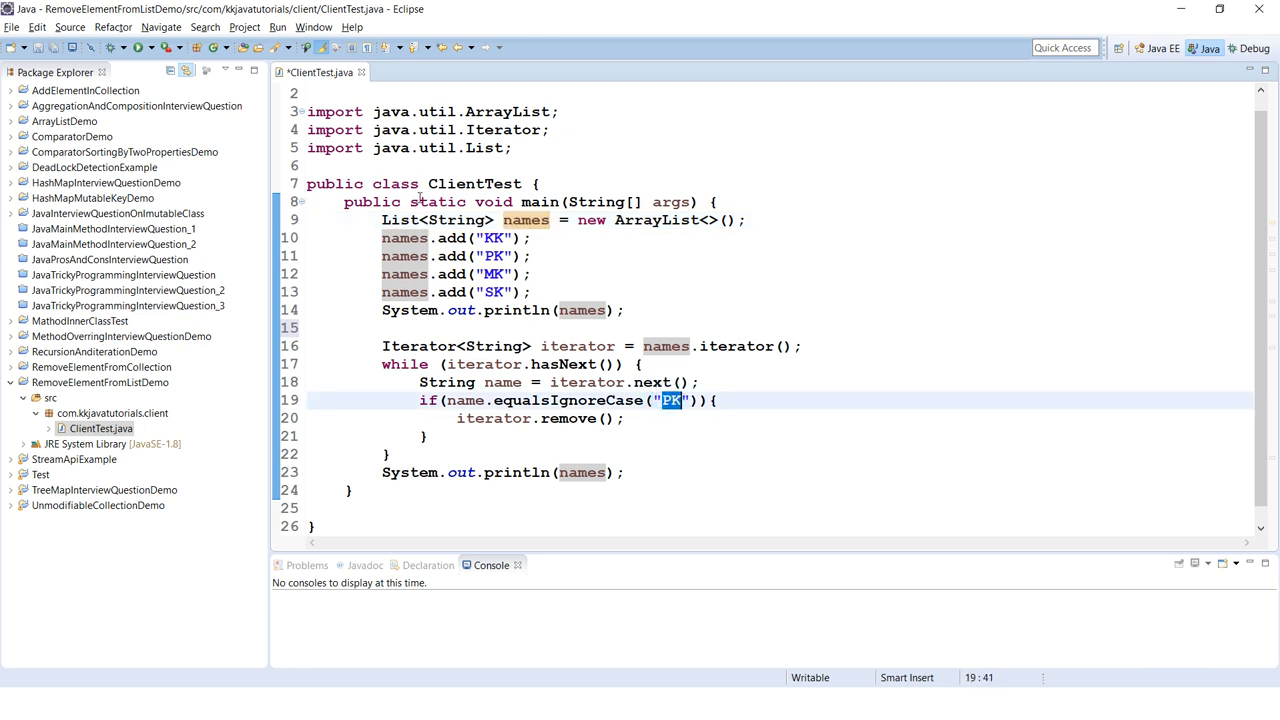
key("alt+Right")
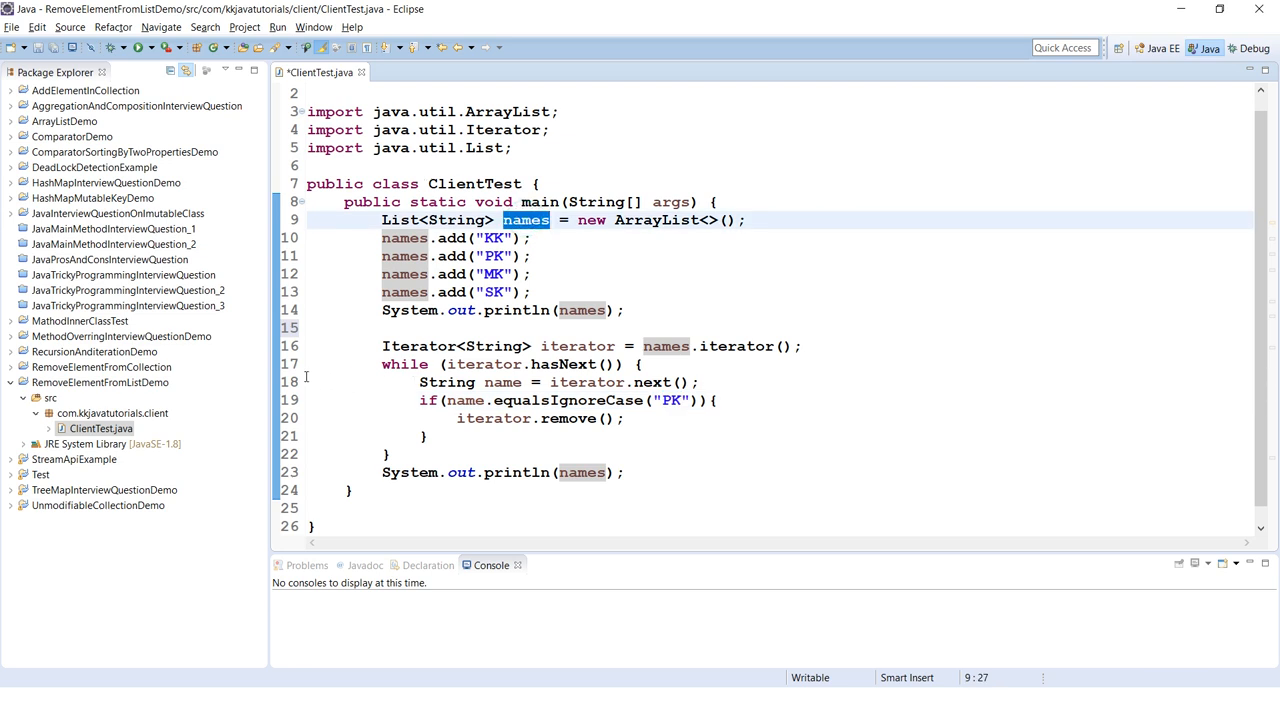
left_click_drag(381, 472, 625, 472)
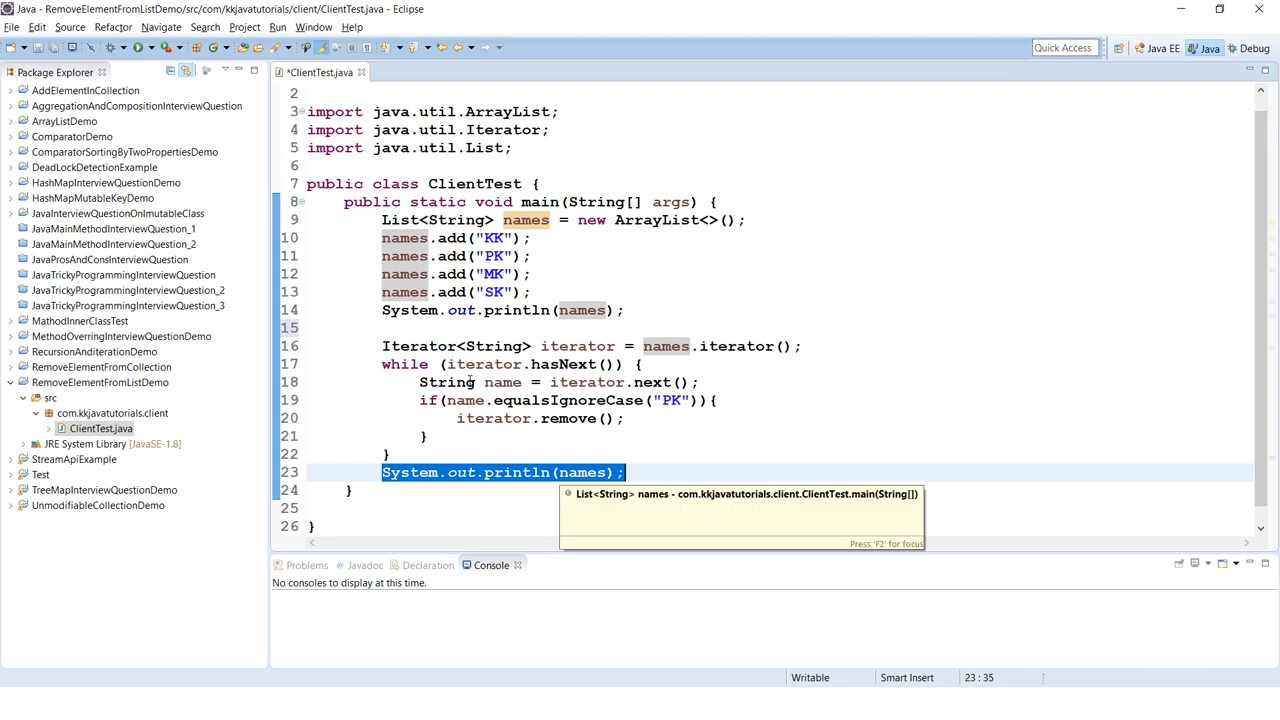
- Dismiss the editor context menu and select PK in the second add call
right_click(745, 210)
left_click(571, 258)
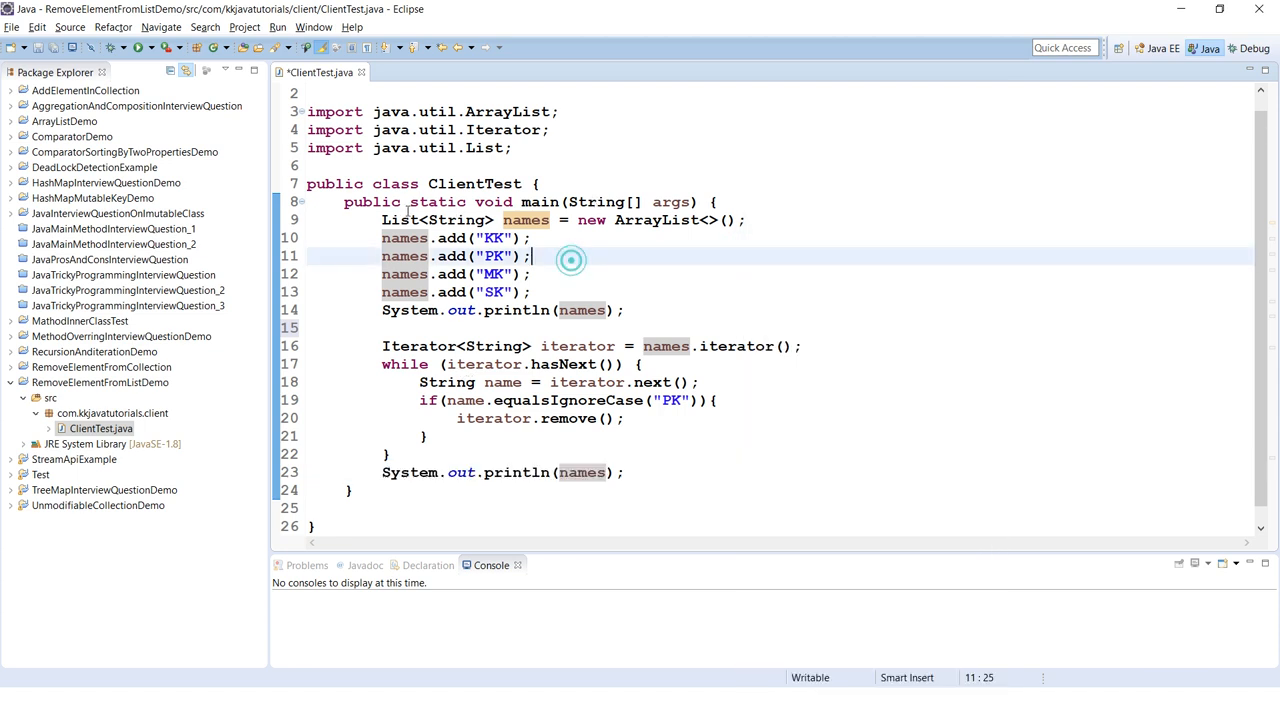
double_click(497, 256)
- Run ClientTest as a Java application, saving it so the console prints both lists
right_click(812, 270)
mouse_move(940, 541)
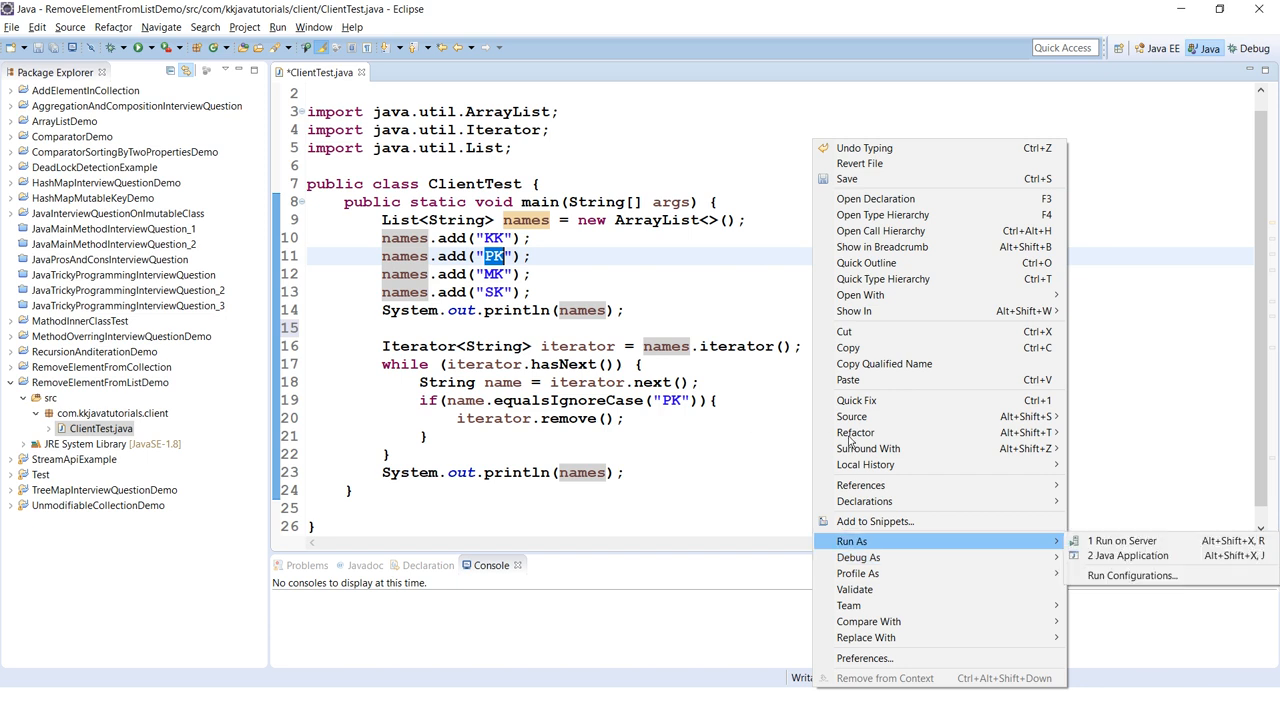
left_click(1120, 556)
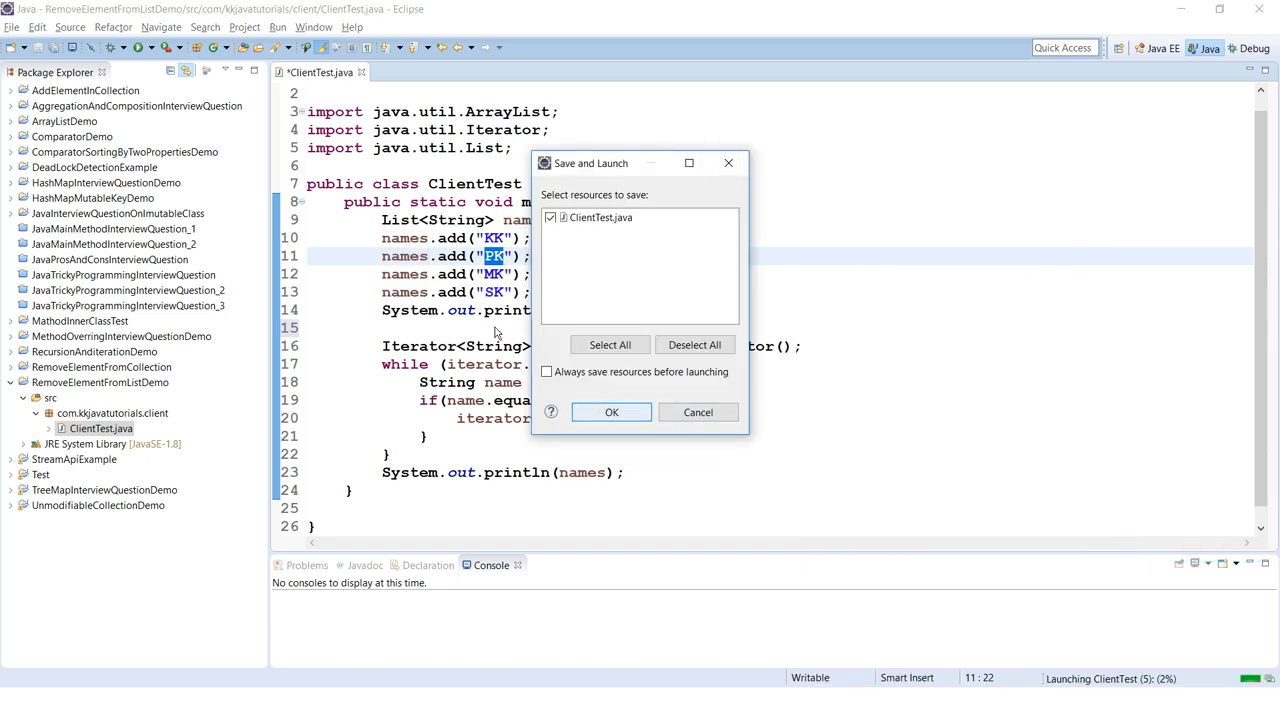
left_click(611, 412)
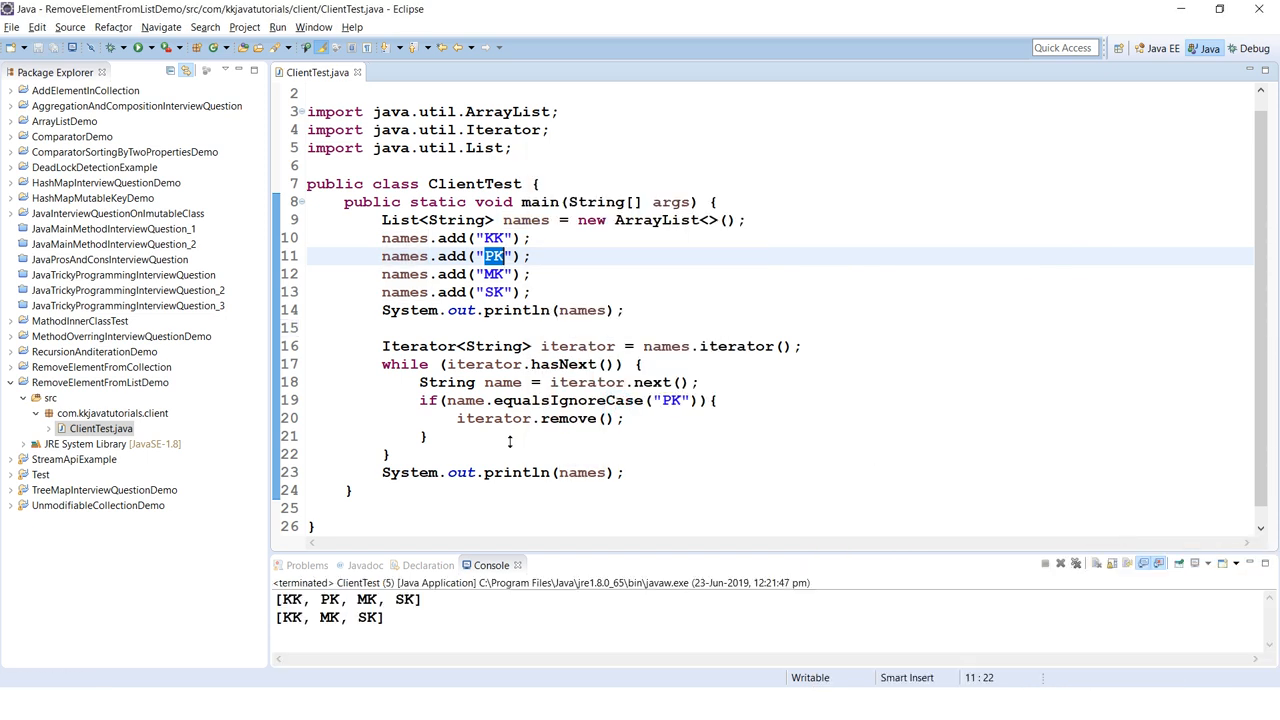
- Enlarge the console and compare [KK, PK, MK, SK] and [KK, MK, SK] against the PK removal condition
left_click_drag(634, 557, 634, 455)
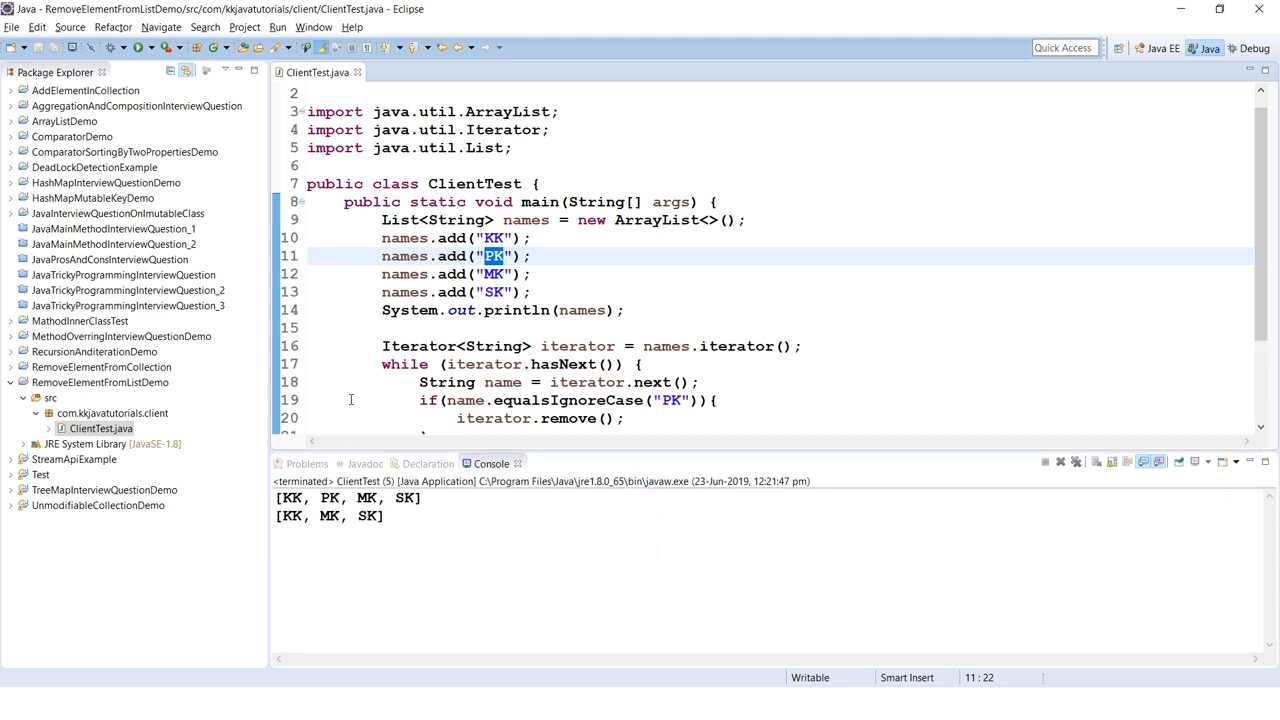
left_click_drag(422, 498, 276, 498)
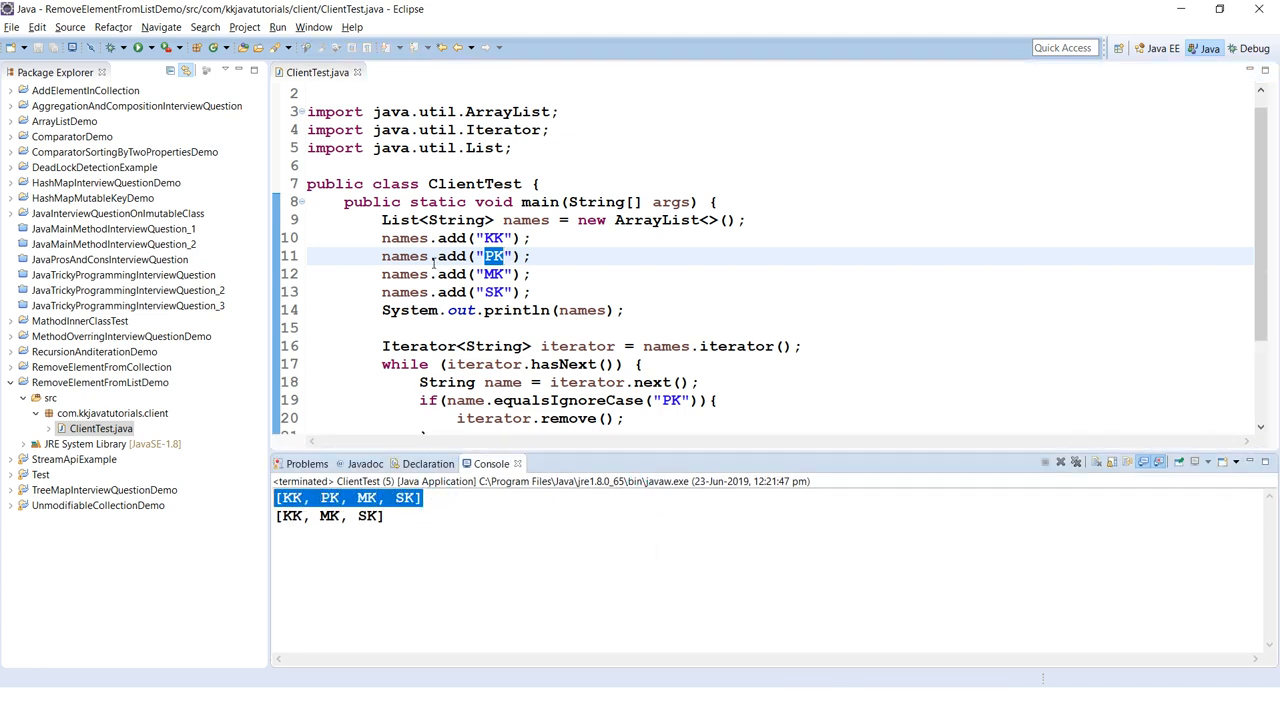
left_click(540, 328)
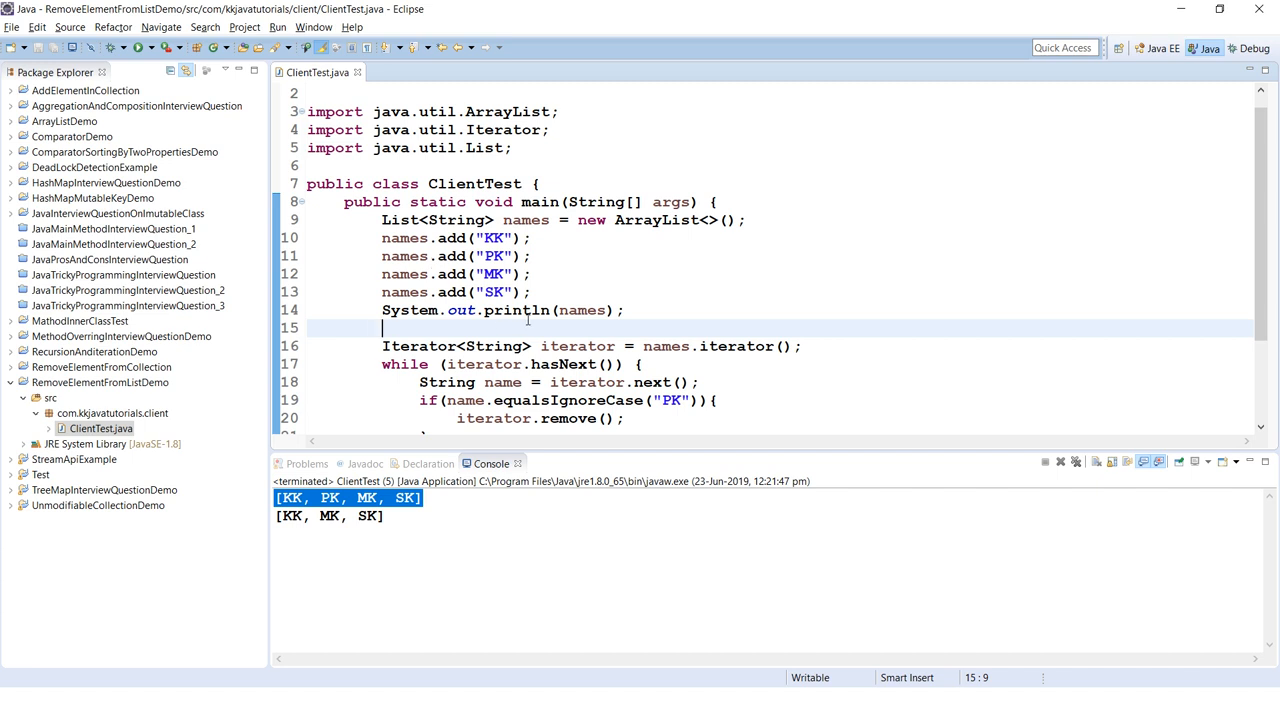
double_click(667, 400)
scroll(543, 318, "down", 1)
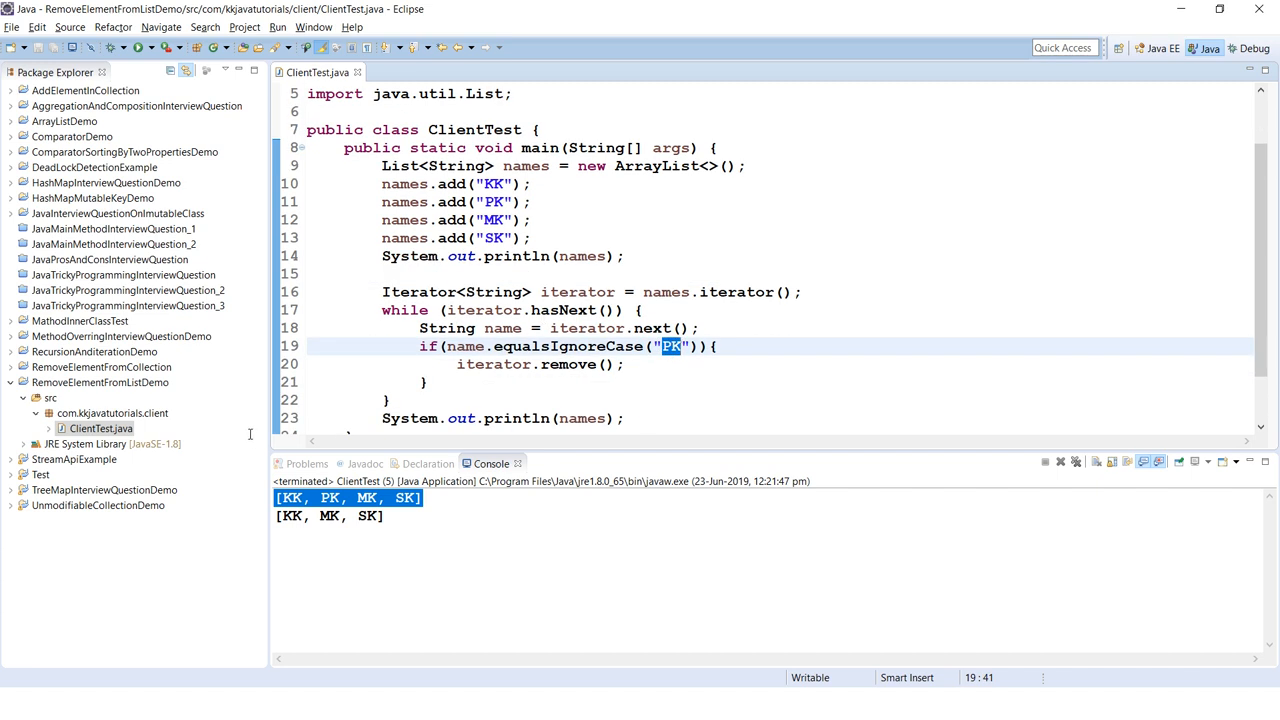
left_click_drag(282, 516, 380, 516)
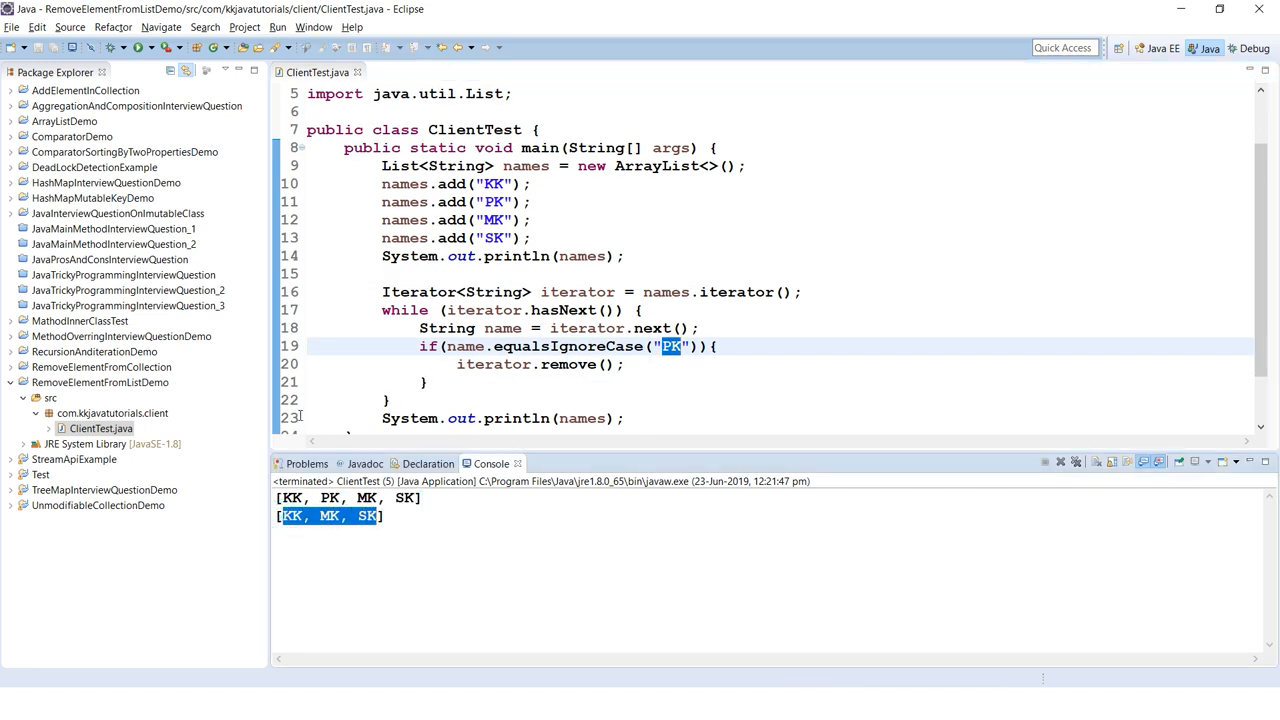
left_click(917, 305)
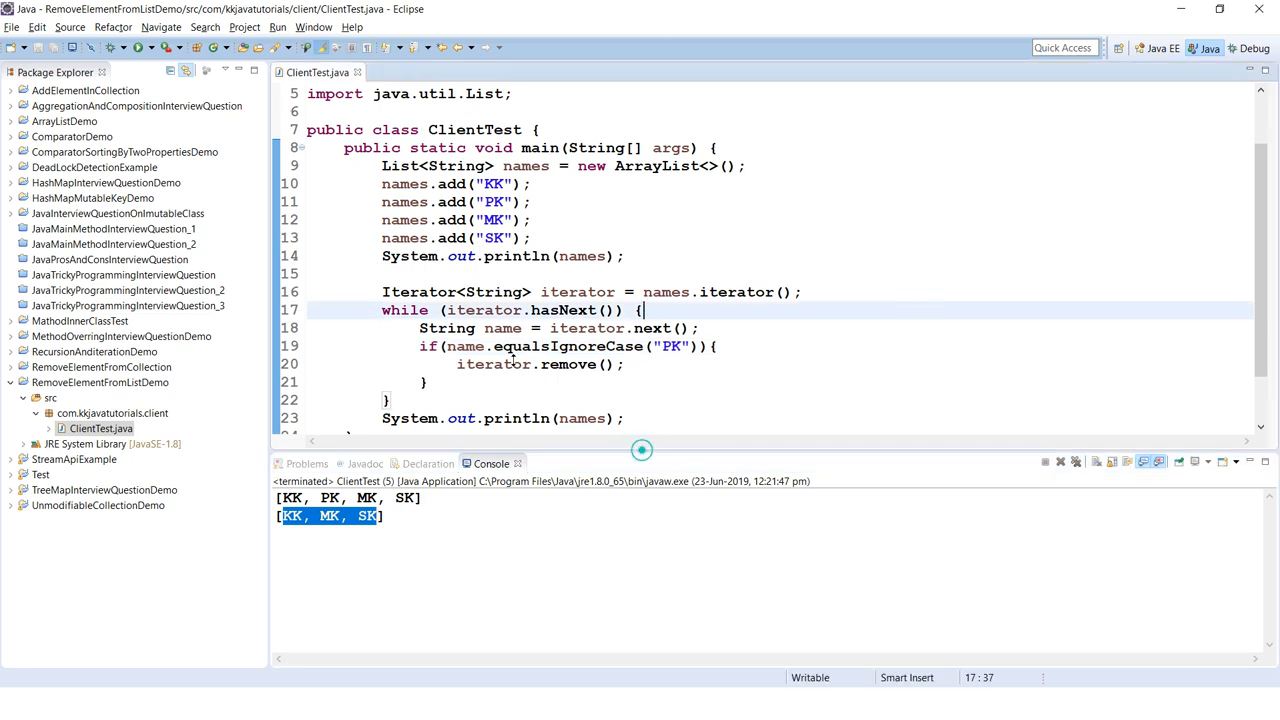
- Step through the names declaration, iterator declaration and iterator.remove() statement in the editor
left_click_drag(643, 449, 643, 454)
key("ctrl+q")
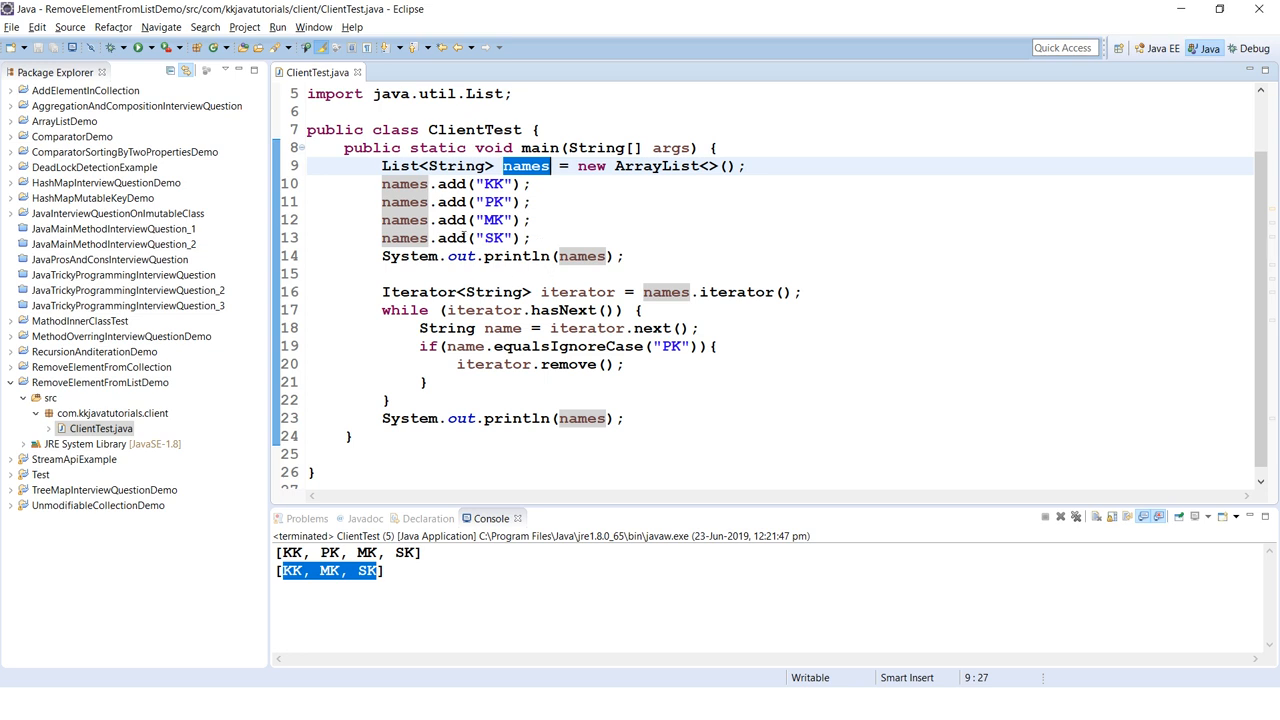
key("alt+Left")
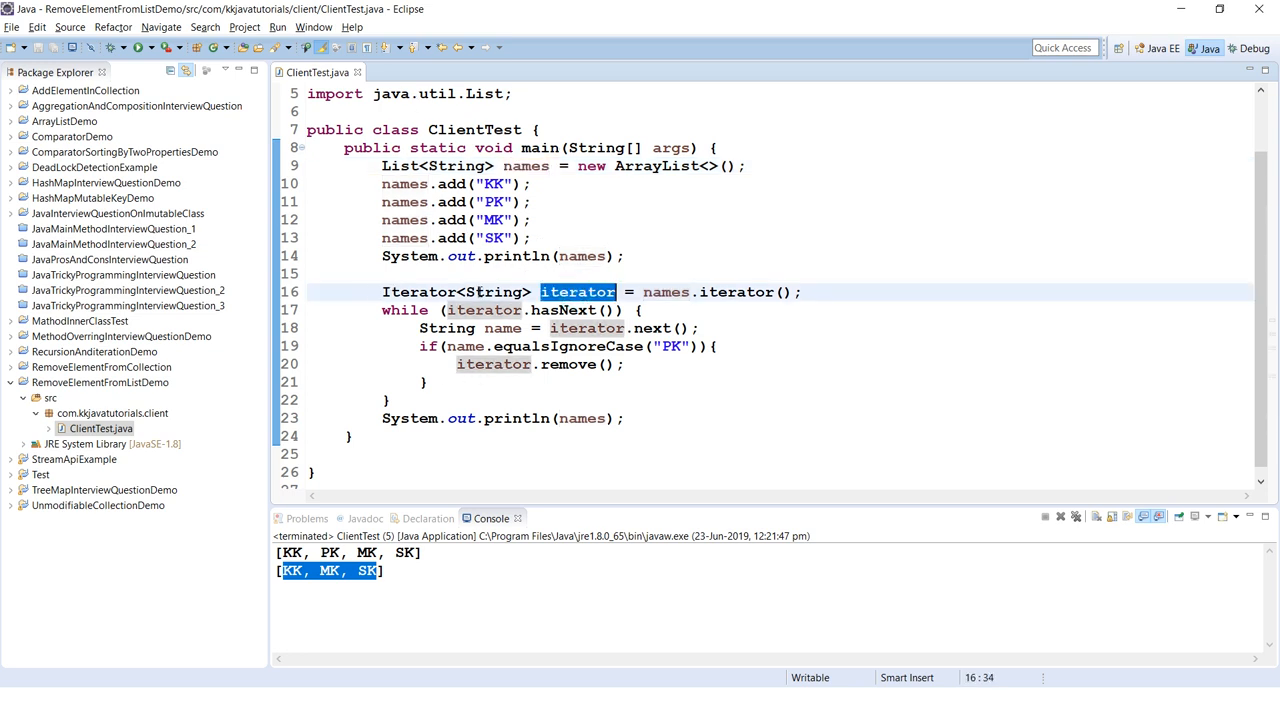
key("alt+Left")
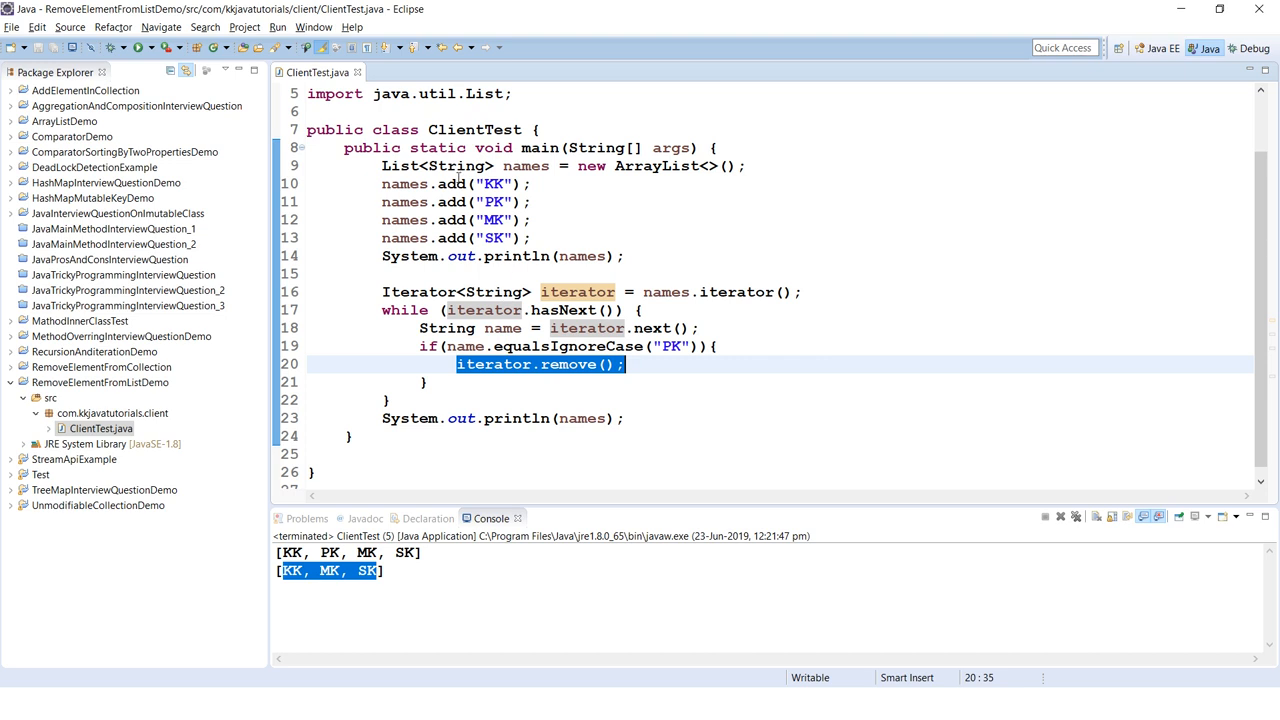
key("alt+Left")
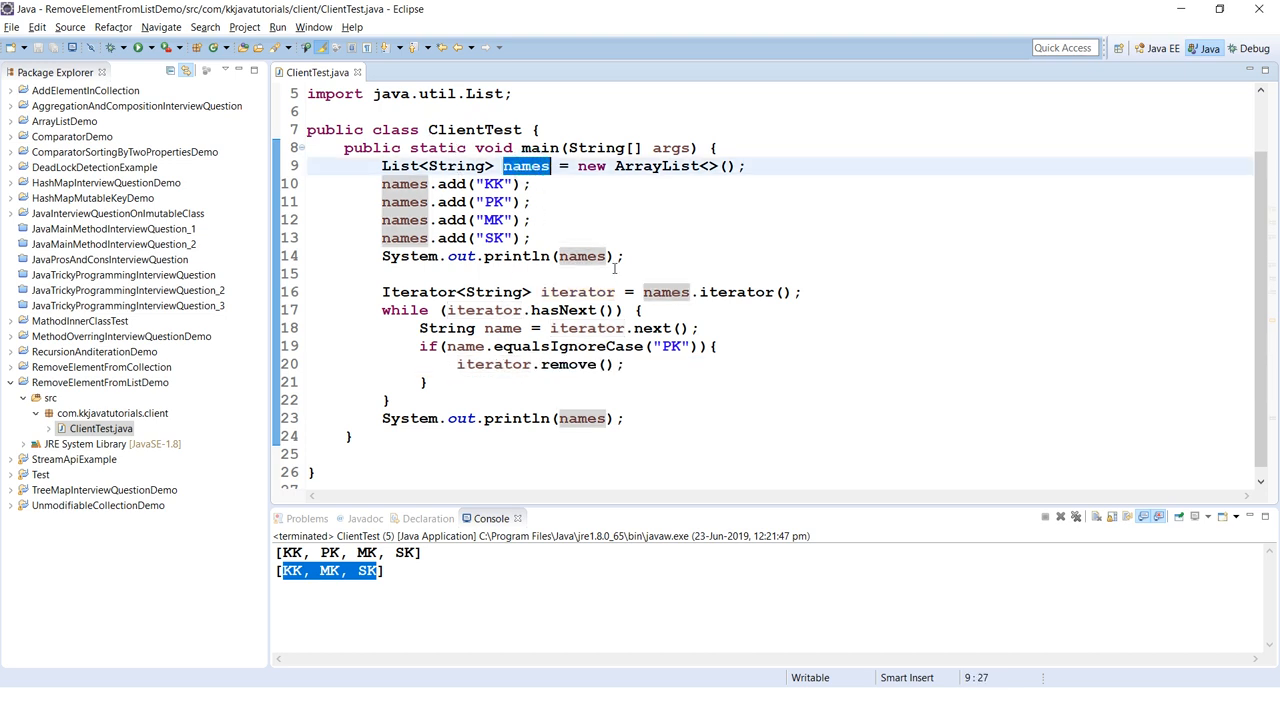